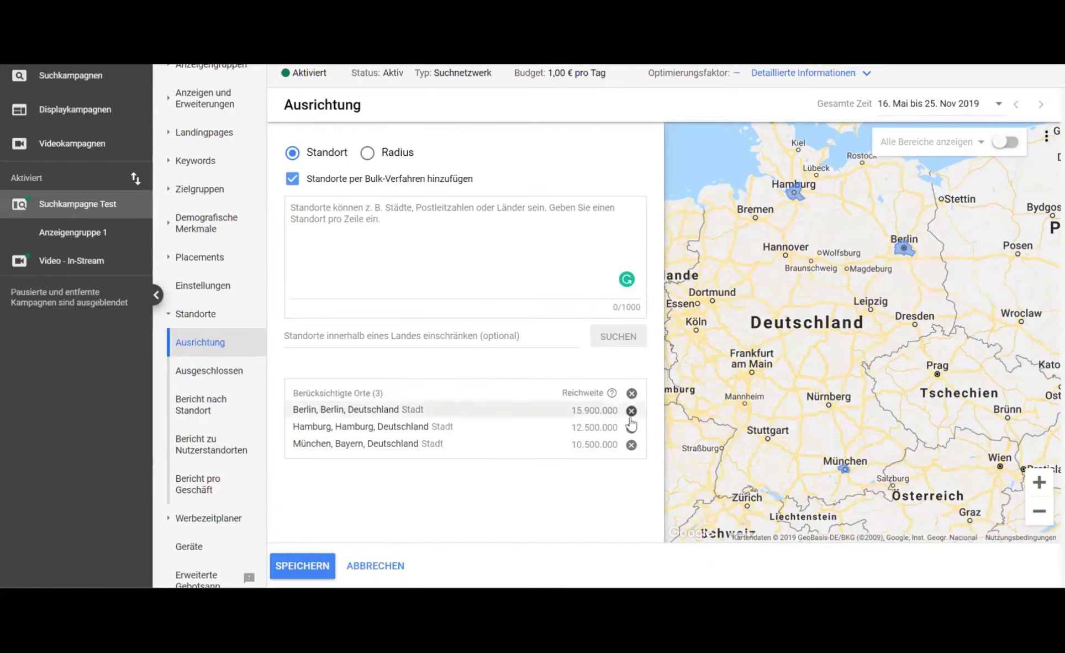
Remove all three targeted cities and turn off bulk location entry
left_click(631, 394)
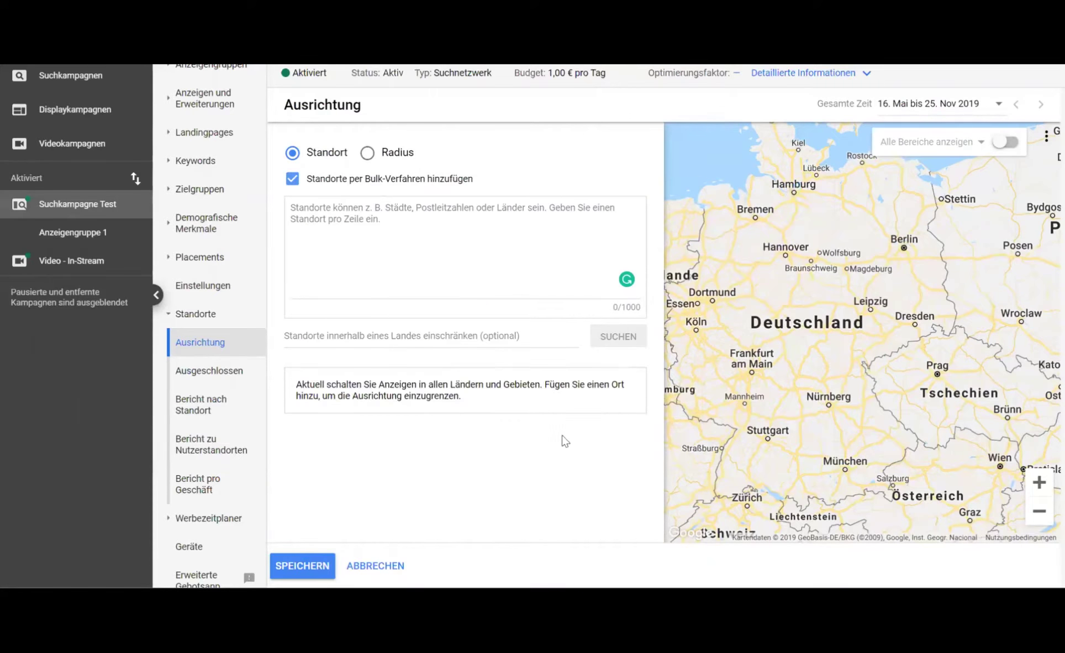
left_click(367, 183)
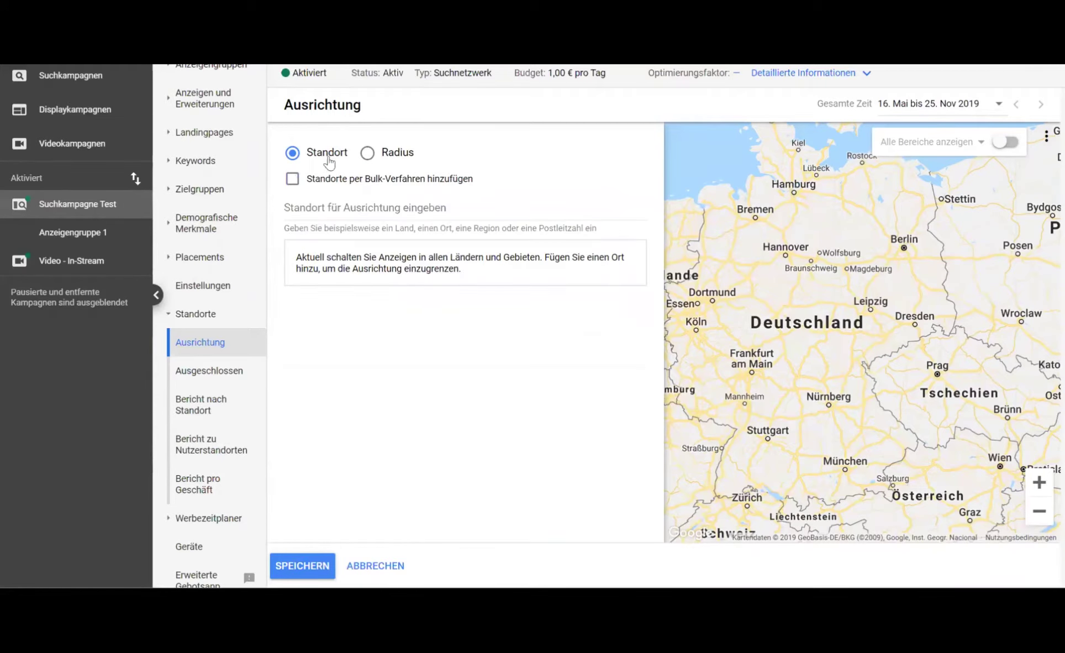
Switch to radius targeting, place a pin on Hamburg and add the 20-mile radius around it as a target
left_click(382, 157)
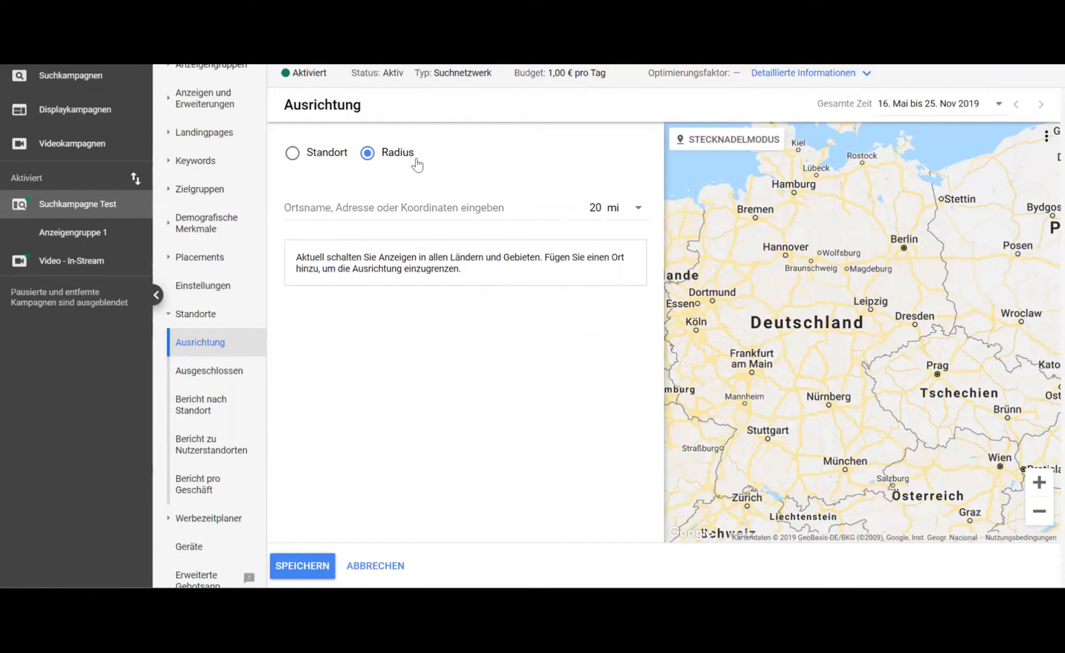
left_click(736, 145)
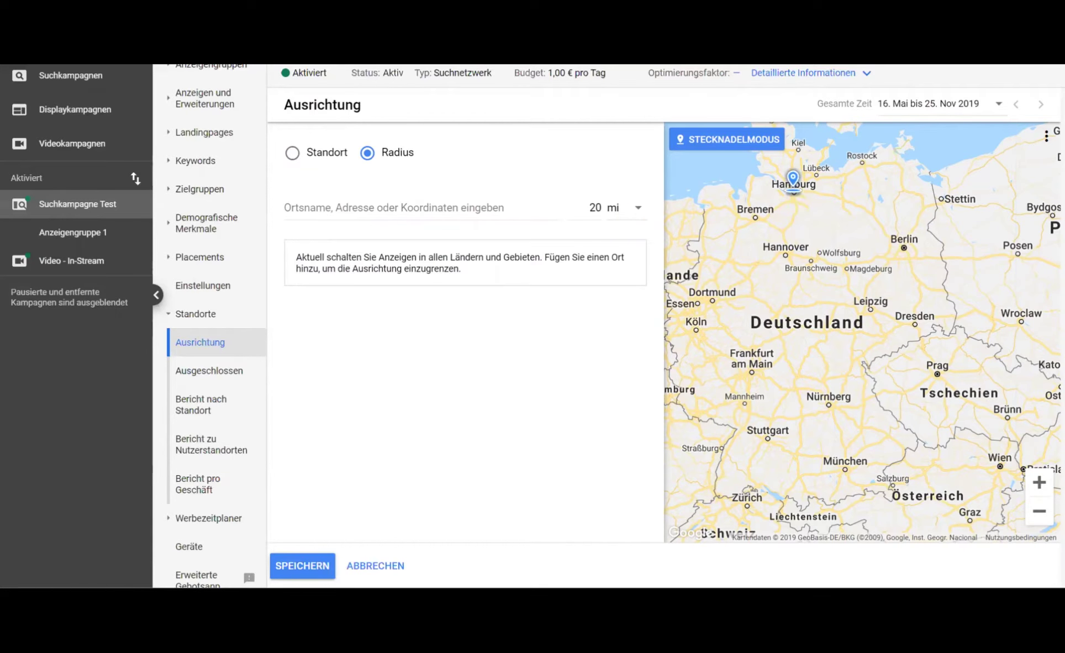
left_click(792, 190)
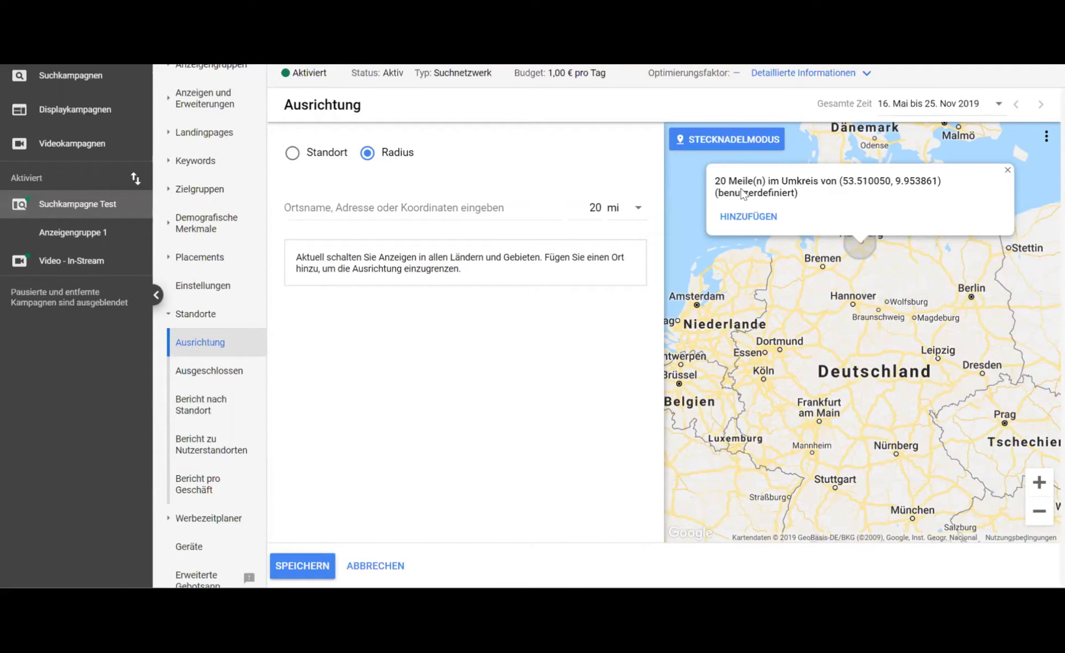
left_click(750, 219)
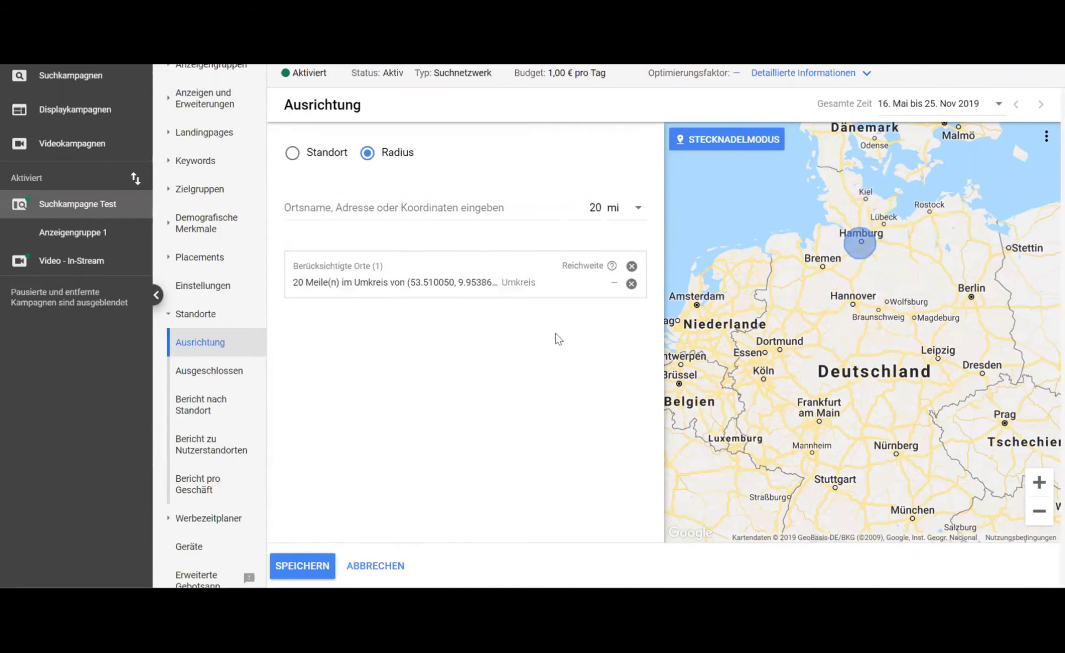
Set the radius of the Hamburg pin target to 1 km
left_click(1040, 482)
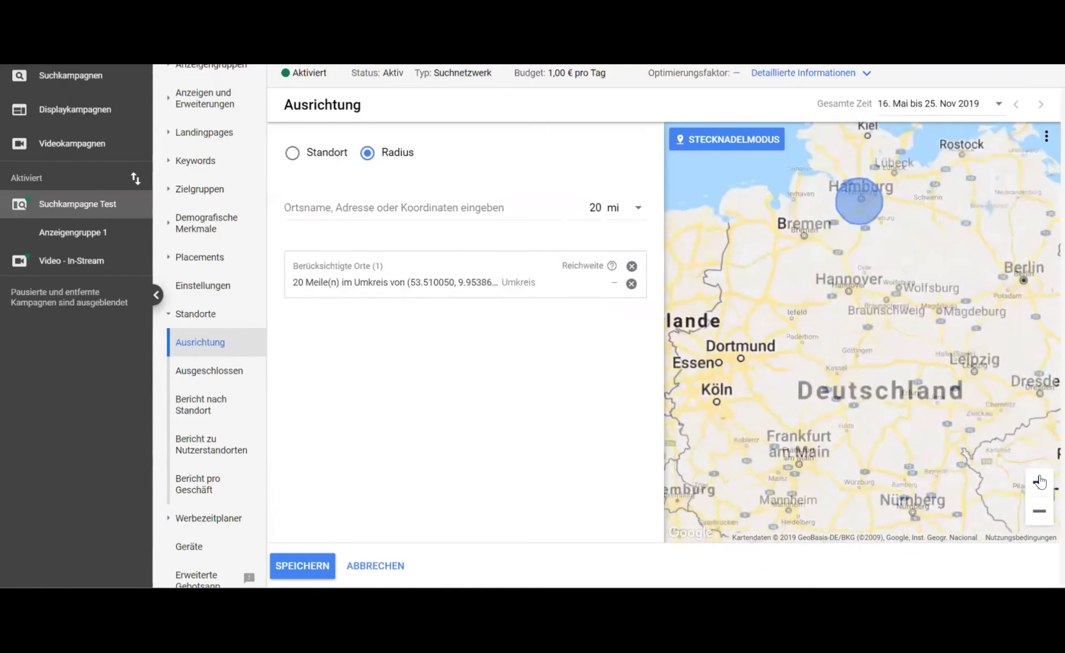
left_click(1040, 482)
left_click_drag(898, 384, 906, 492)
scroll(998, 427, "up", 1)
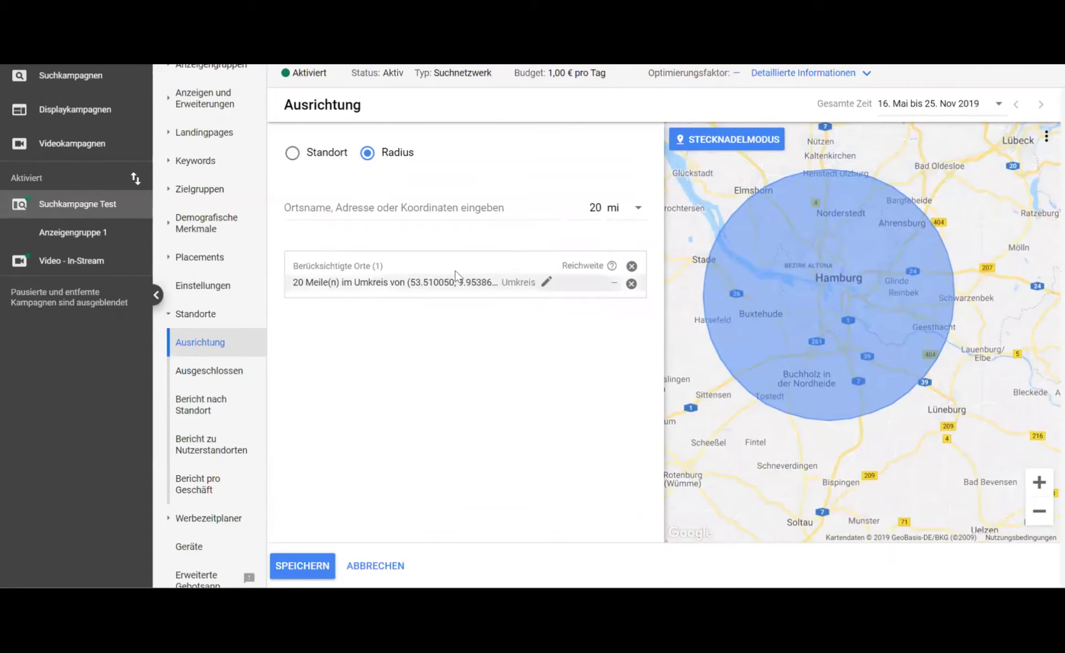
left_click(547, 284)
double_click(574, 308)
type("1")
left_click(615, 322)
left_click(616, 349)
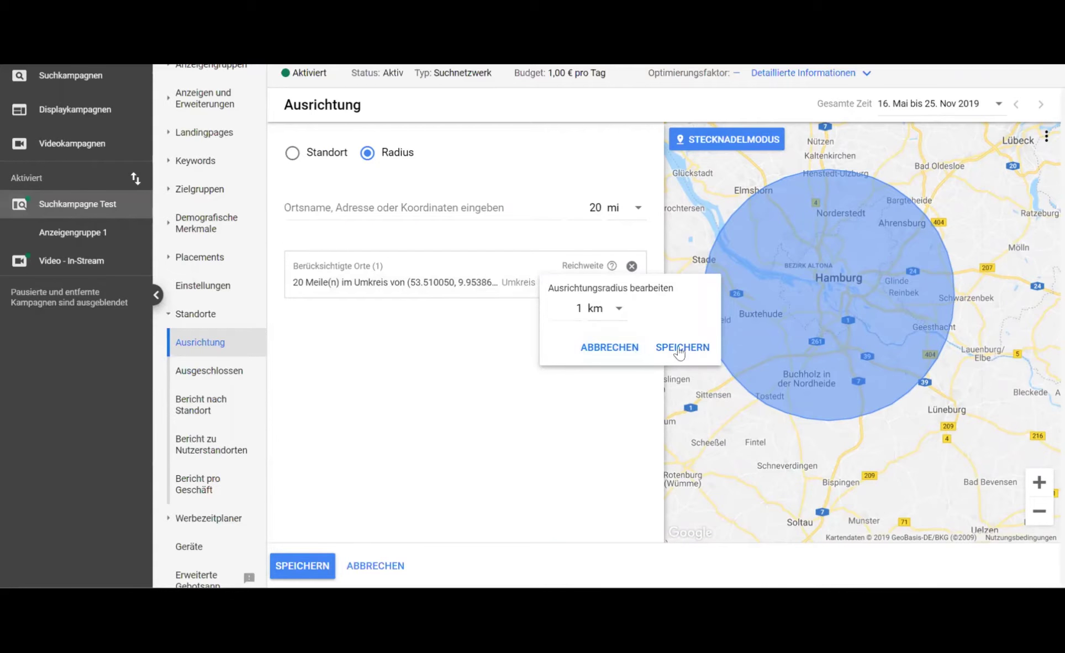
left_click(679, 348)
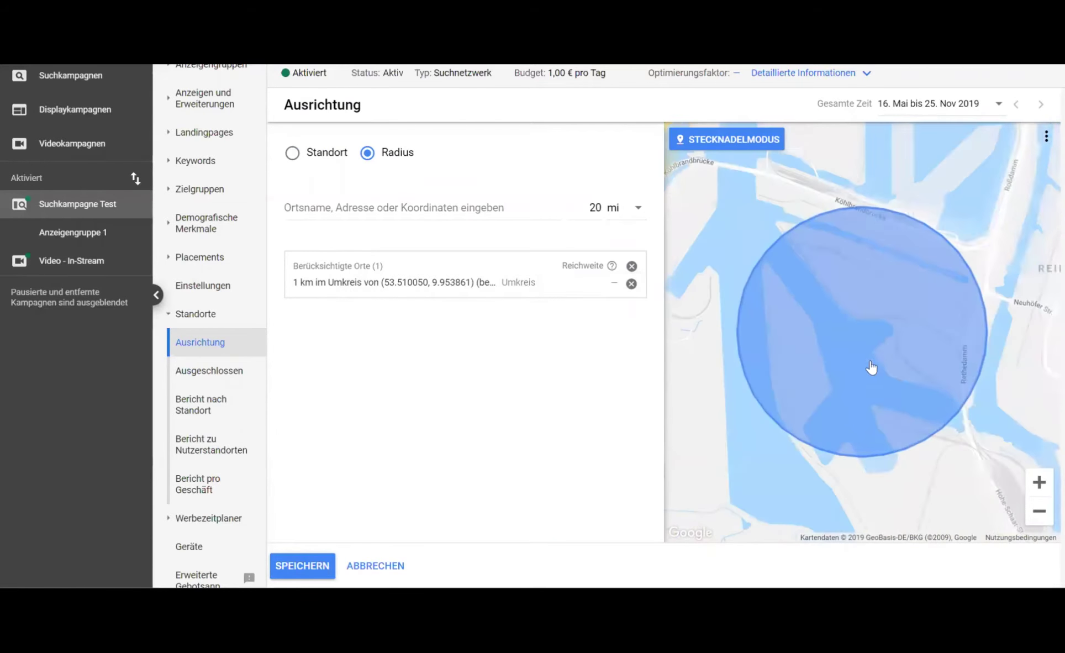
Place a second pin in central Hamburg, just north of Hamburg-Altstadt, and add its 20-mile radius as a target
left_click(1039, 511)
left_click(1039, 511)
left_click(1039, 511)
left_click_drag(940, 276, 930, 467)
left_click(1039, 511)
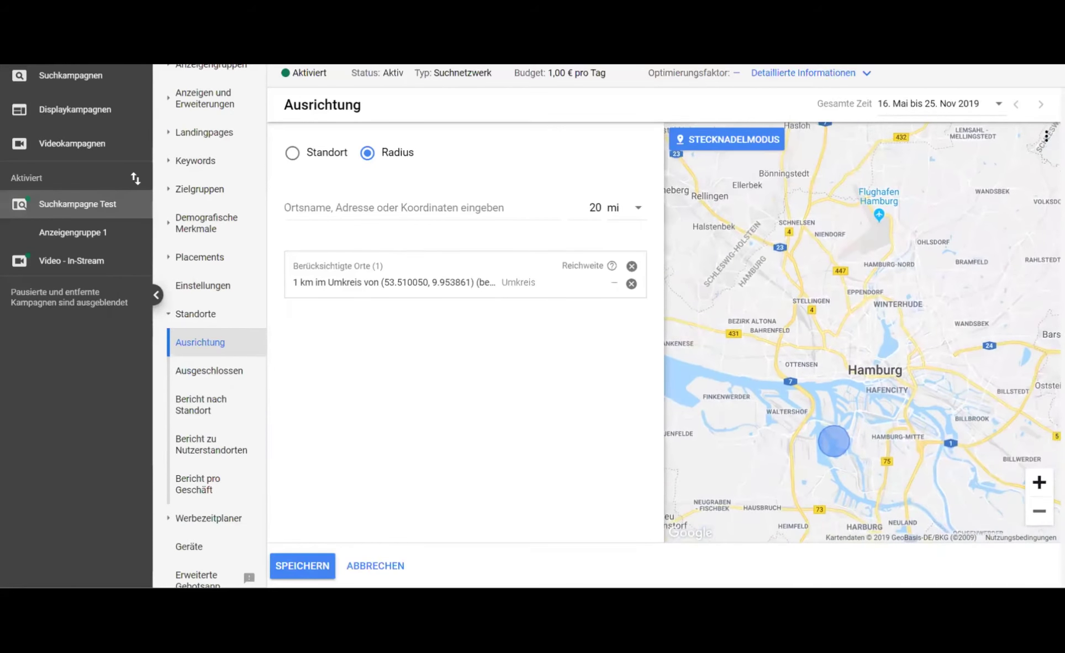
scroll(1020, 370, "up", 5)
left_click_drag(990, 387, 923, 309)
left_click_drag(929, 404, 922, 354)
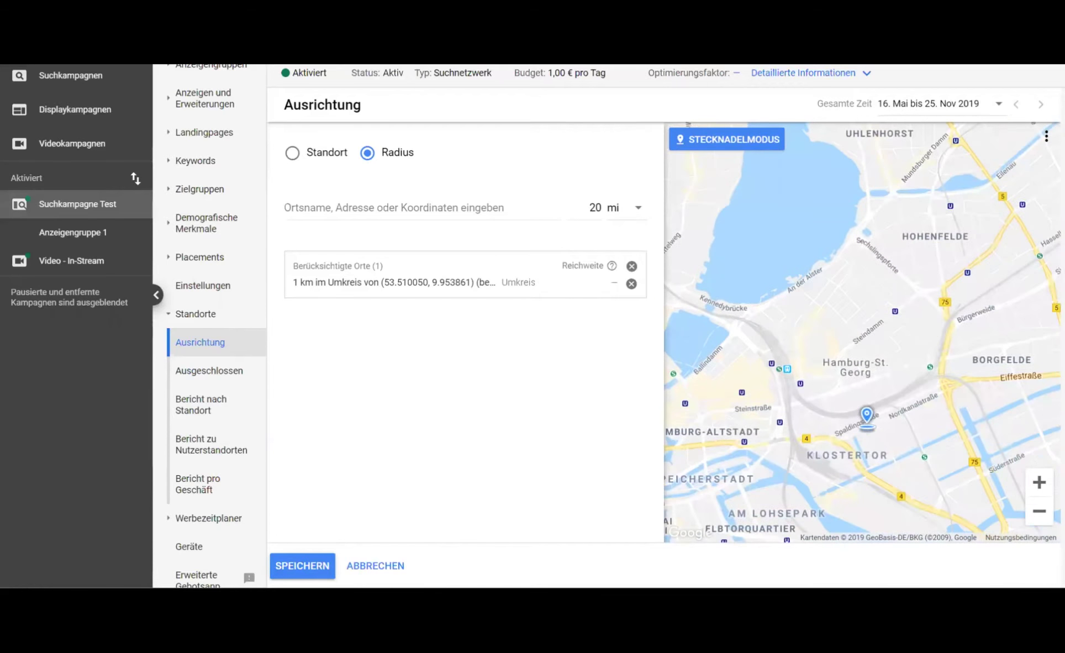
left_click_drag(939, 431, 934, 381)
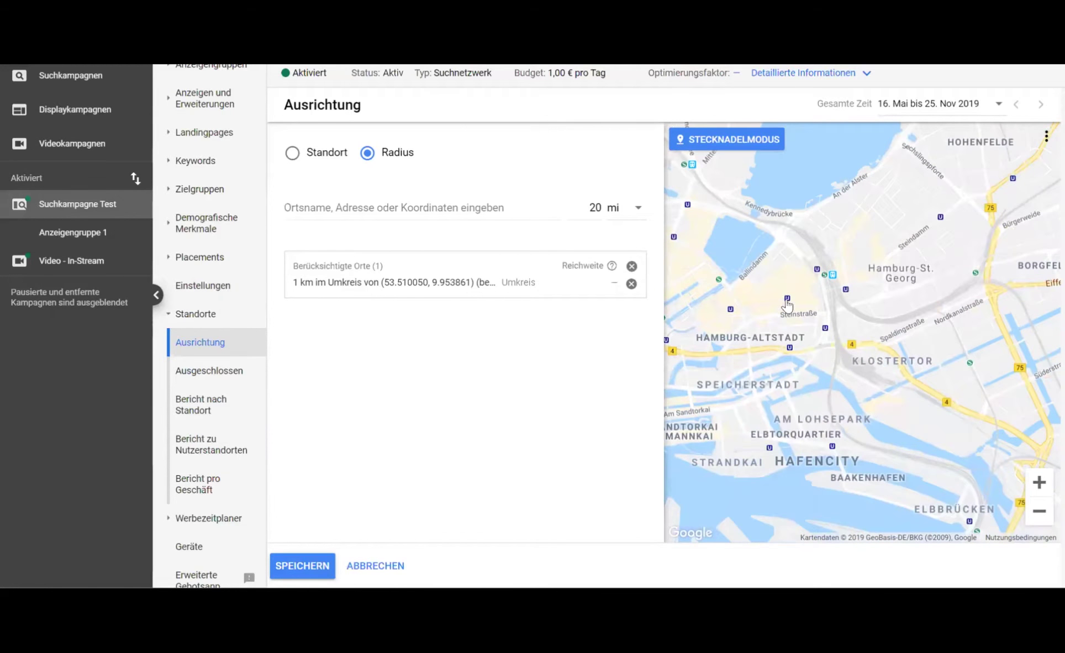
left_click(780, 281)
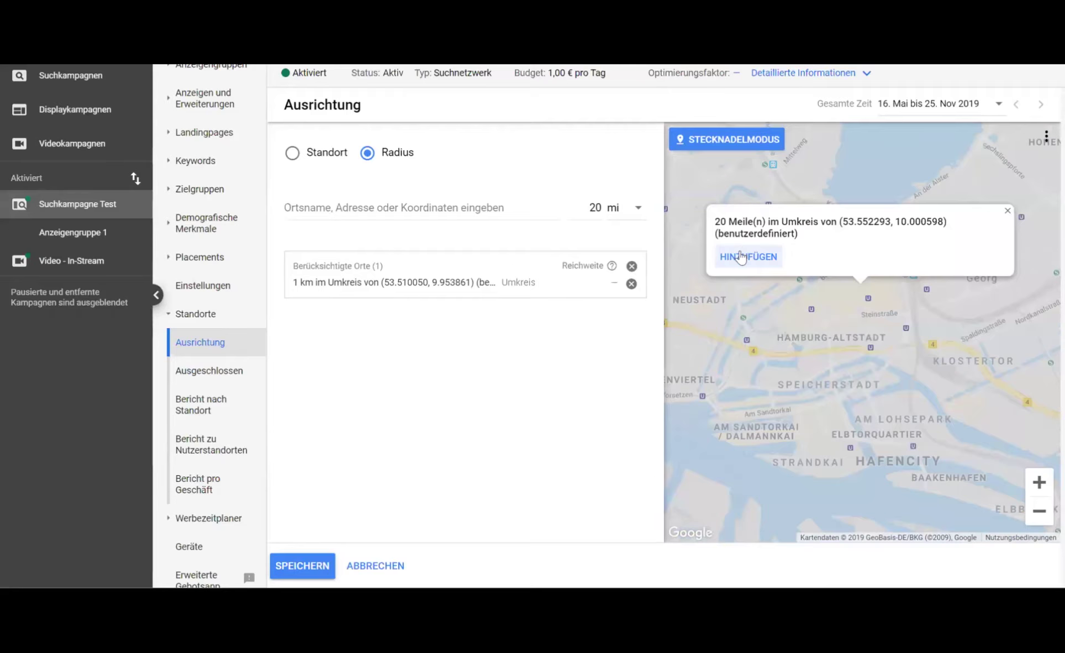
left_click(740, 257)
Set the radius of the second Hamburg target to 1 km
left_click(548, 301)
double_click(564, 326)
type("1")
left_click(619, 326)
left_click(613, 363)
left_click(683, 364)
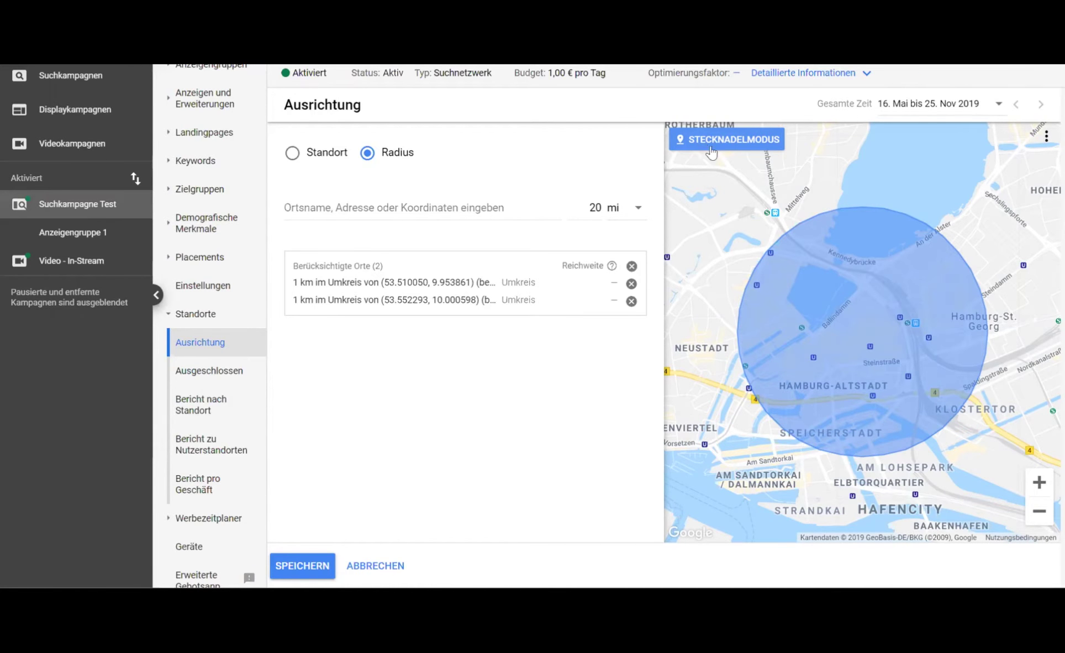
Clear both radius targets and add the country Deutschland as the targeted location
left_click(632, 266)
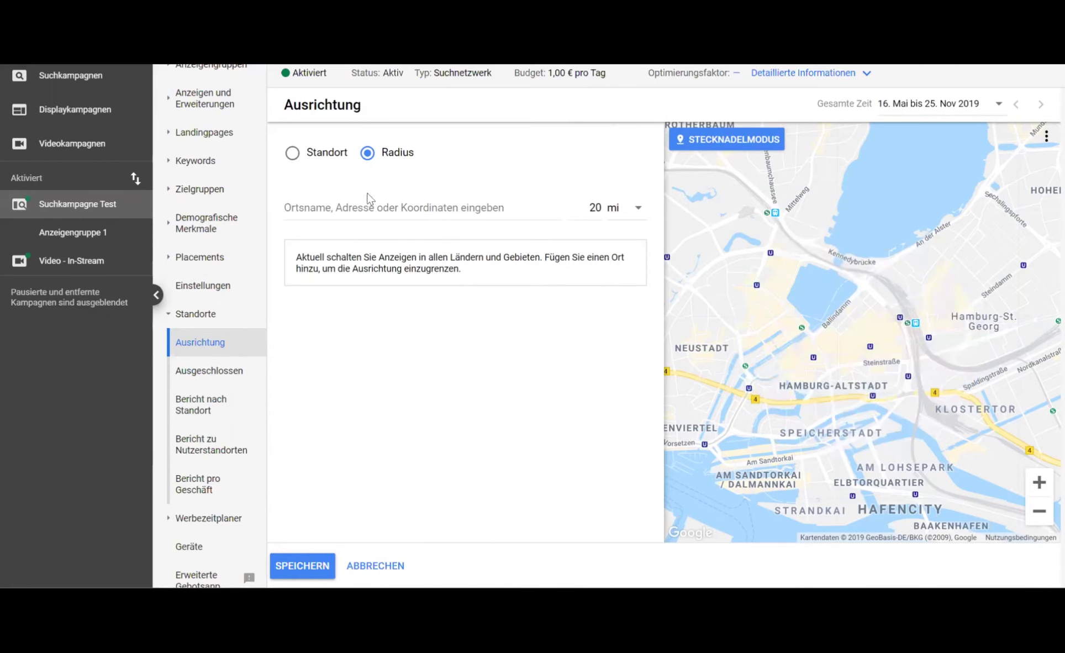
left_click(318, 154)
left_click(352, 208)
type("deut")
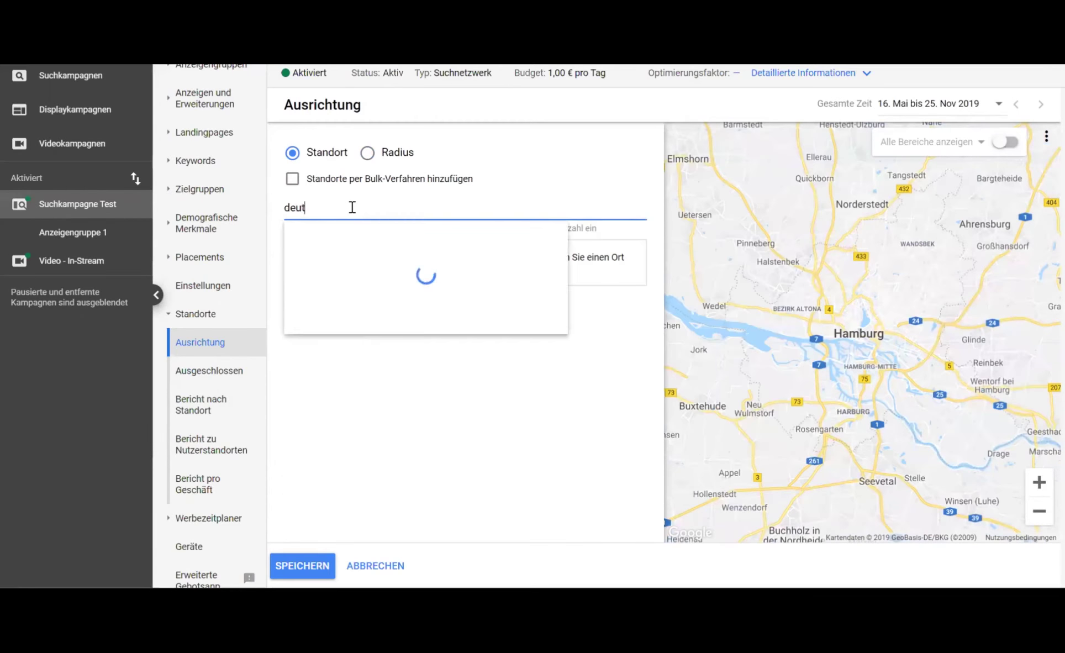
type("schland")
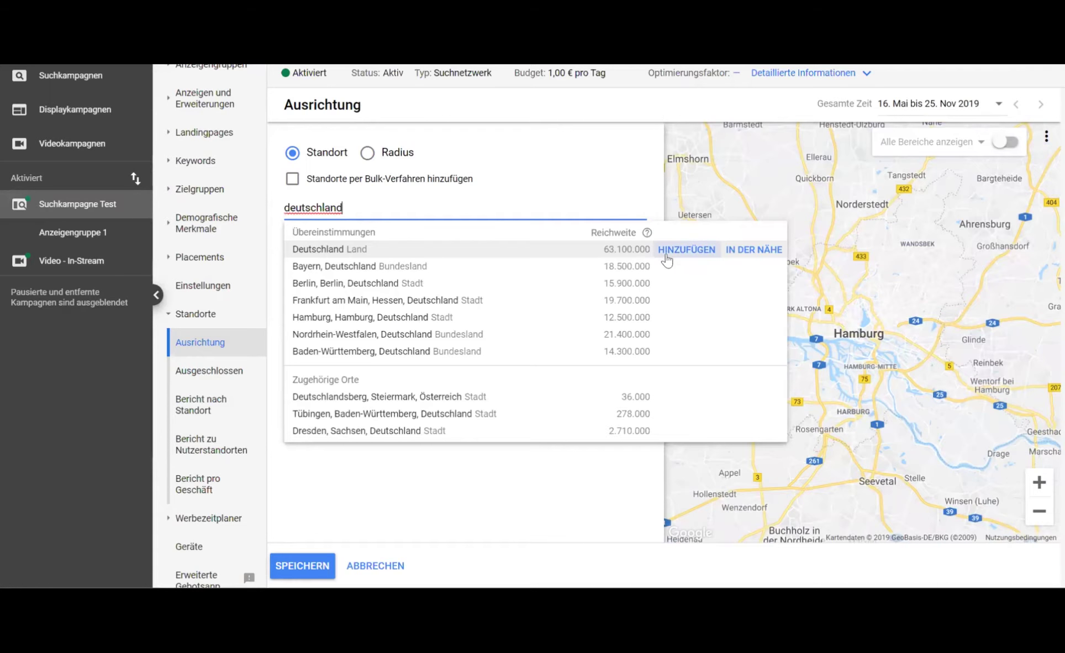
left_click(636, 249)
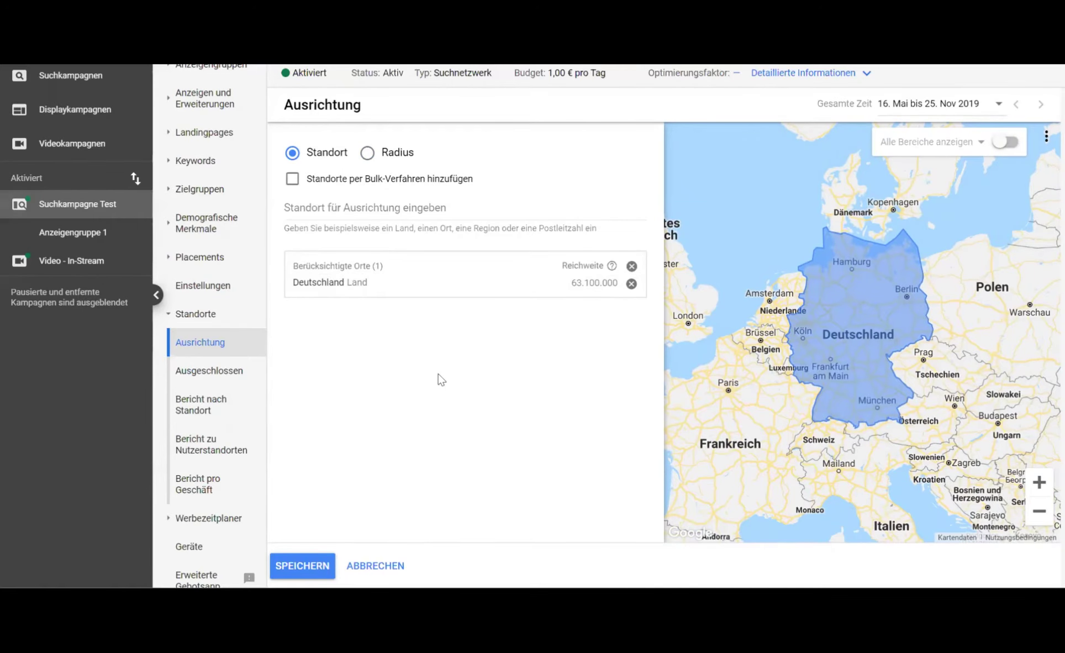
Edit the campaign's excluded locations and exclude the federal state Bayern, Deutschland
left_click(235, 372)
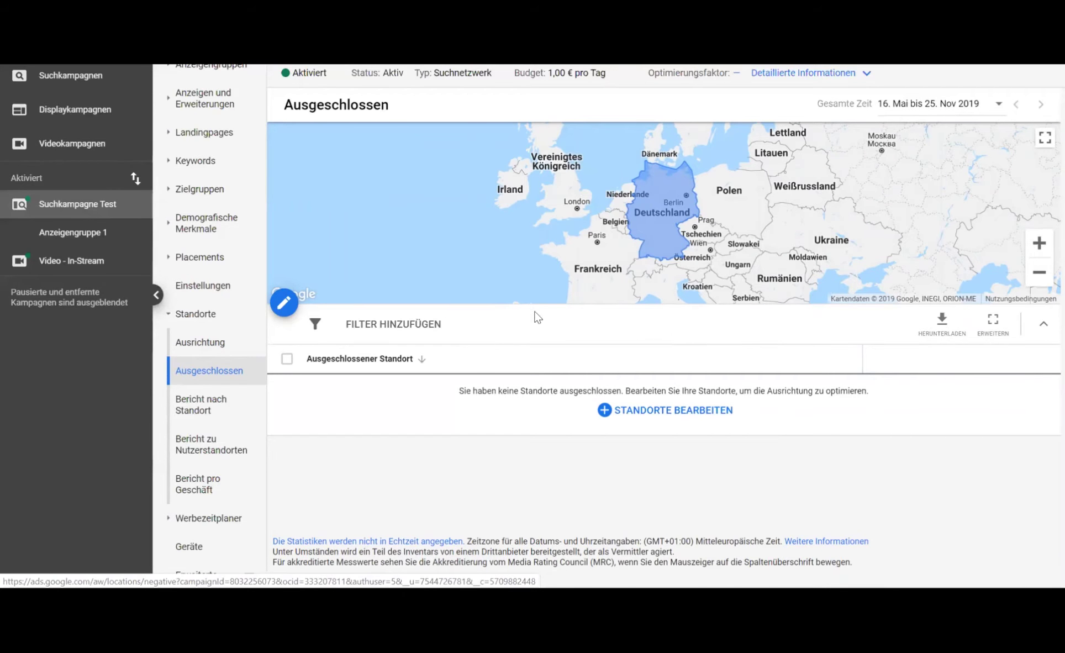
left_click(285, 305)
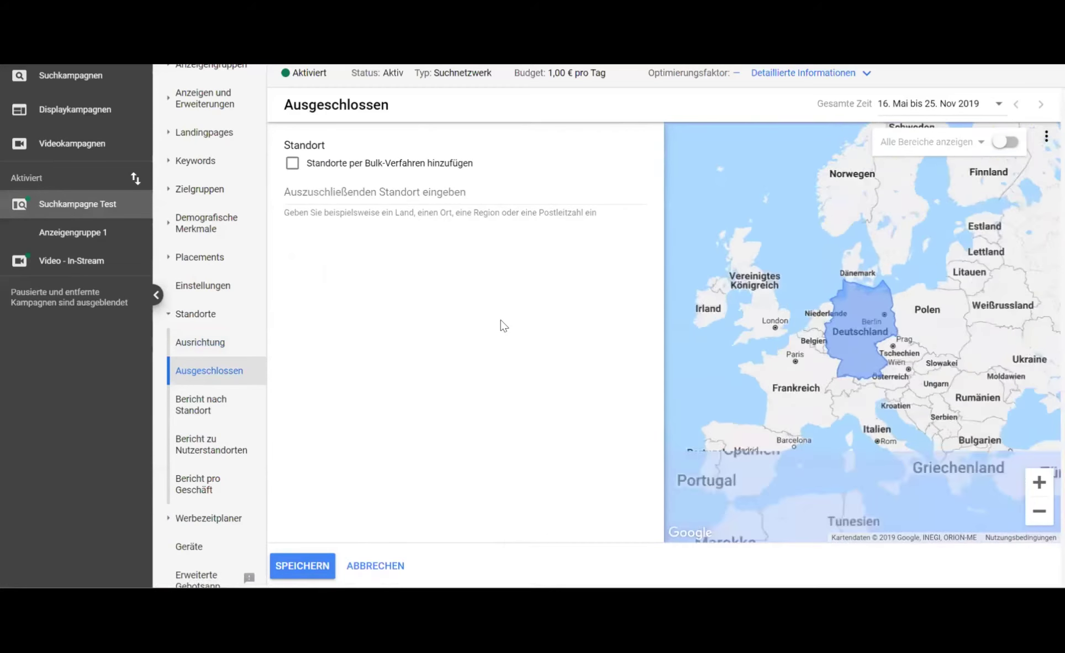
left_click(367, 191)
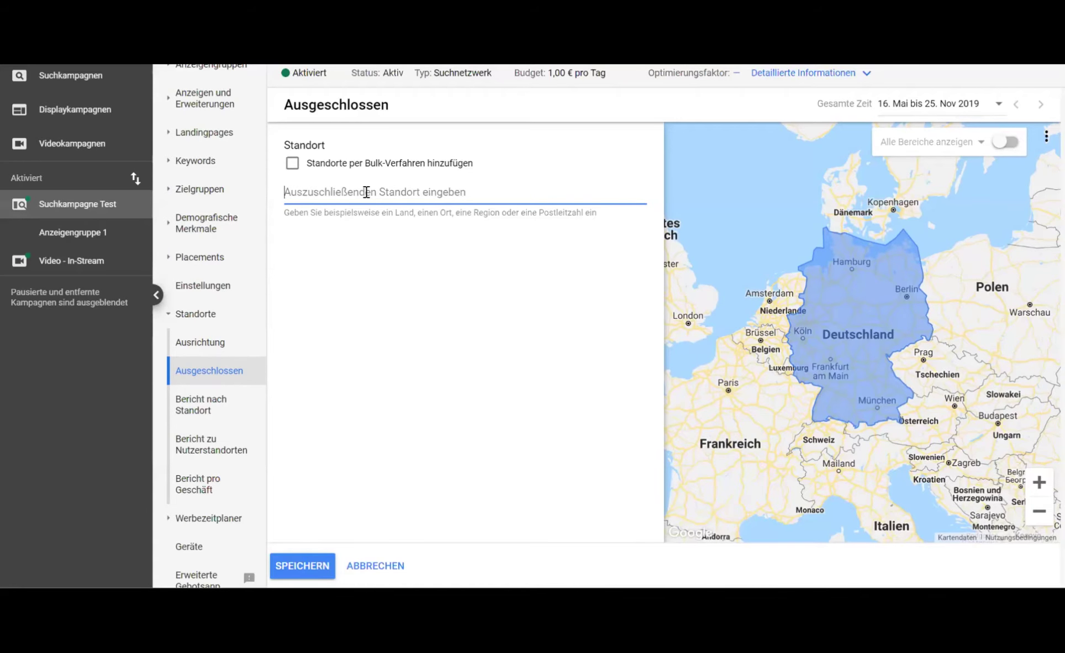
type("b")
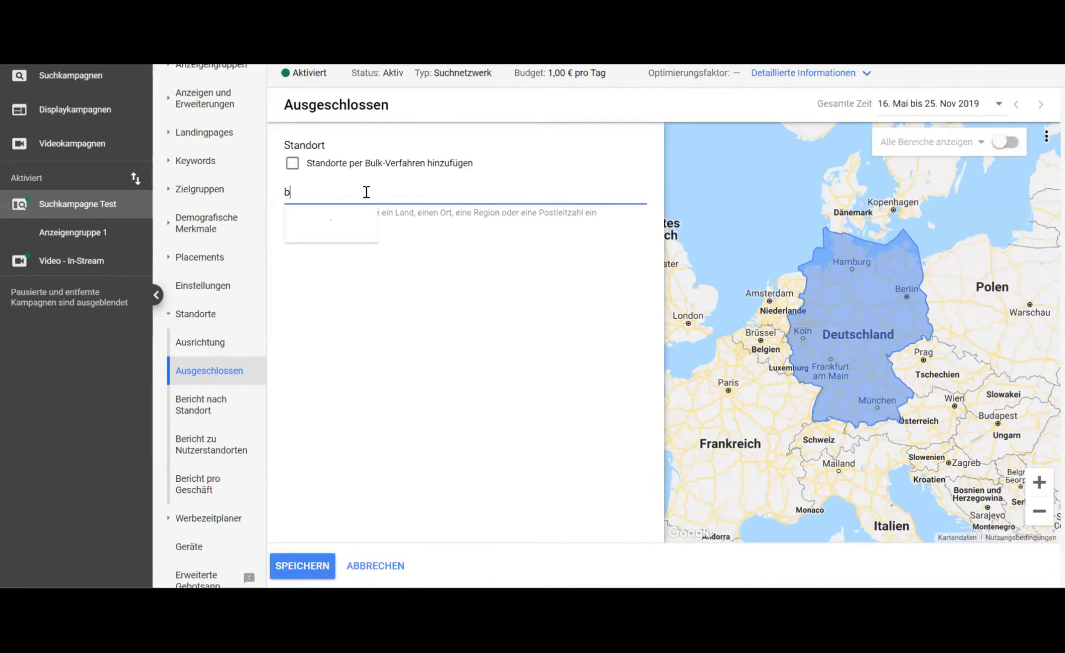
type("ayern")
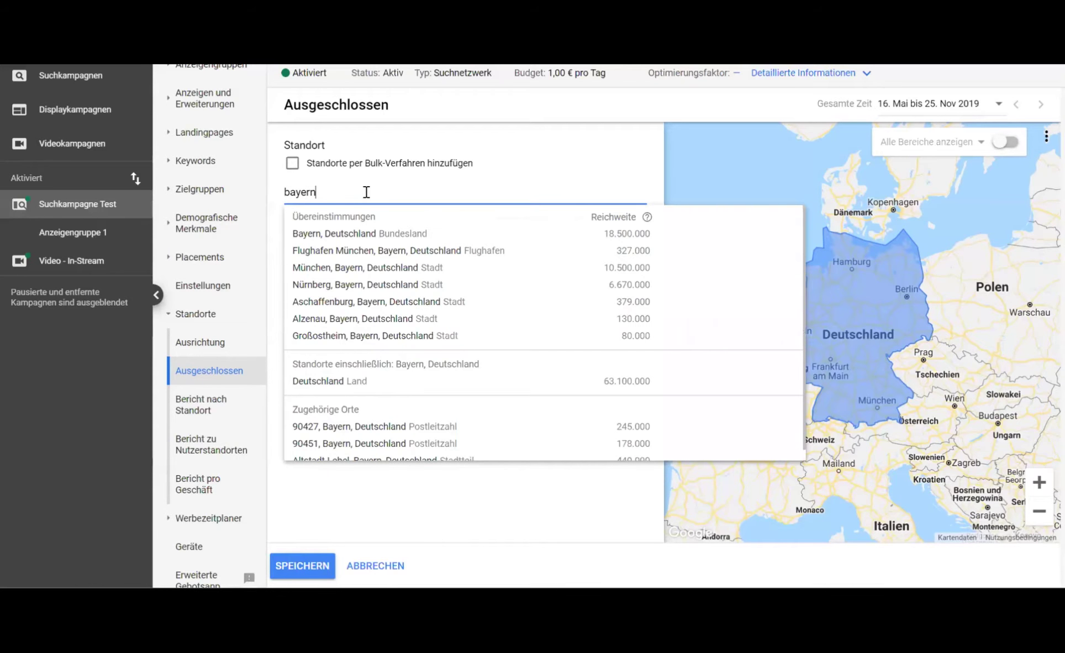
mouse_move(662, 243)
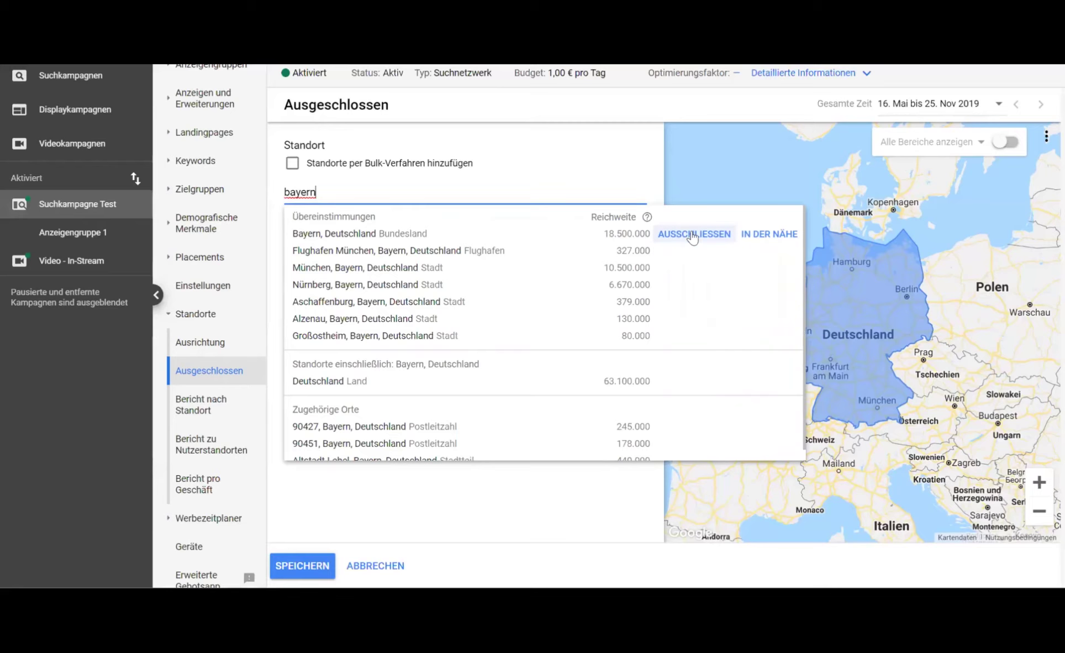
left_click(691, 235)
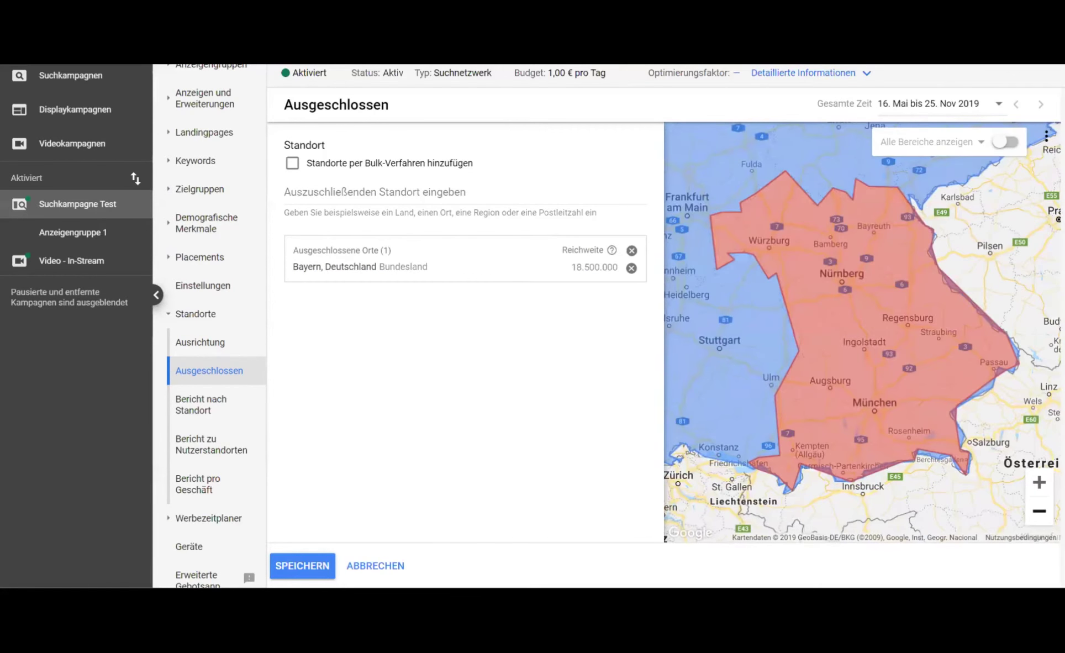
Examine the targeted and excluded regions on the map and the bulk entry form for excluded locations
scroll(883, 333, "down", 3)
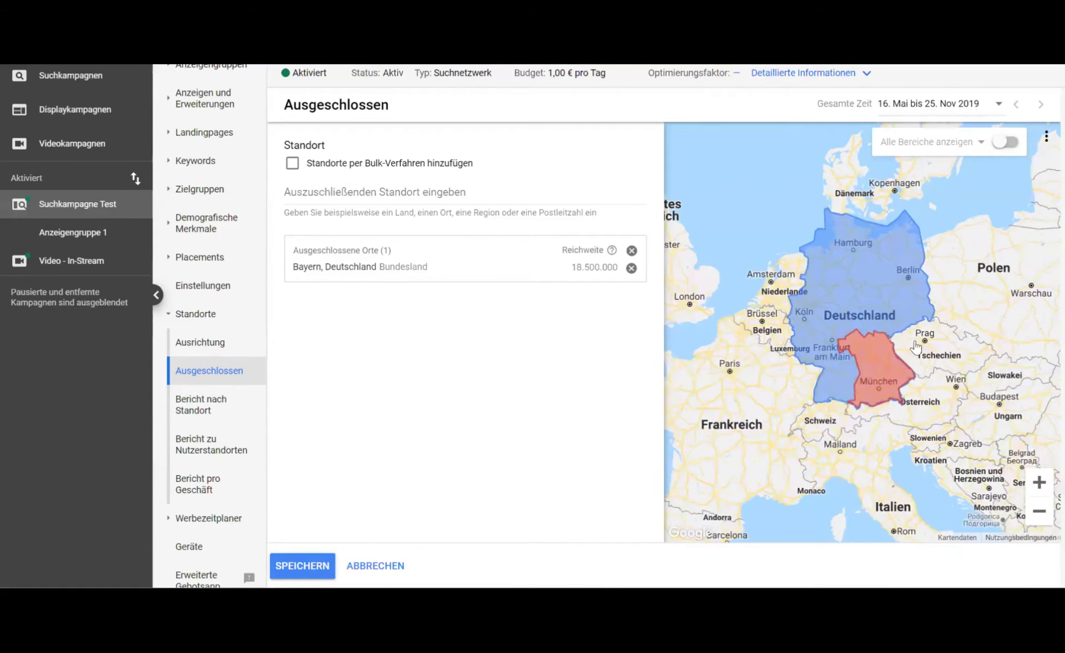
left_click_drag(896, 337, 947, 352)
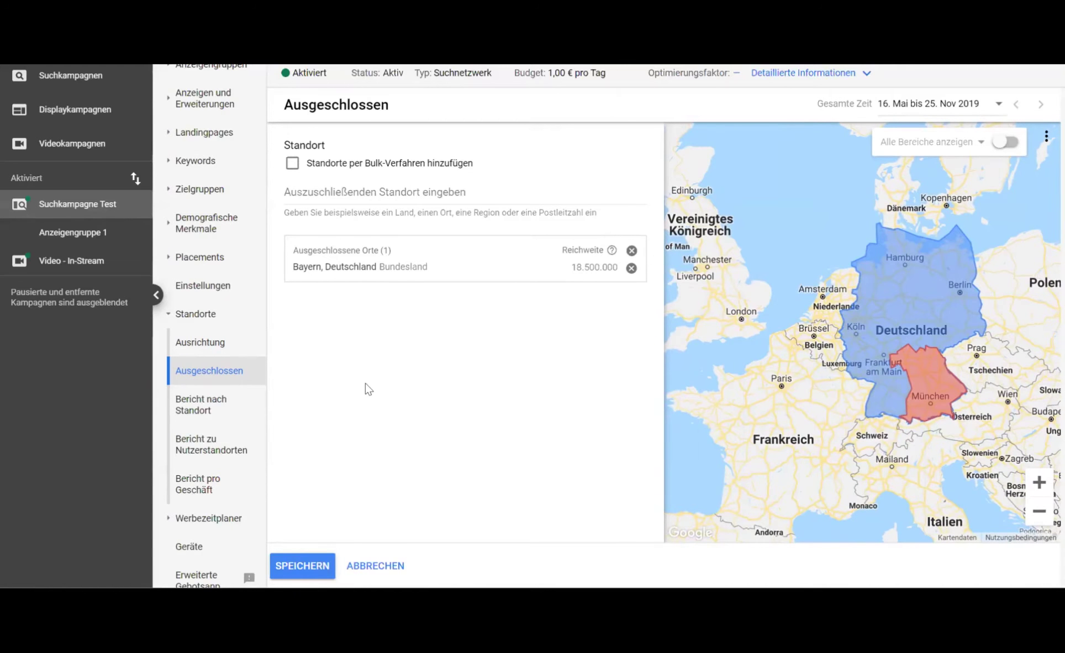
left_click(325, 163)
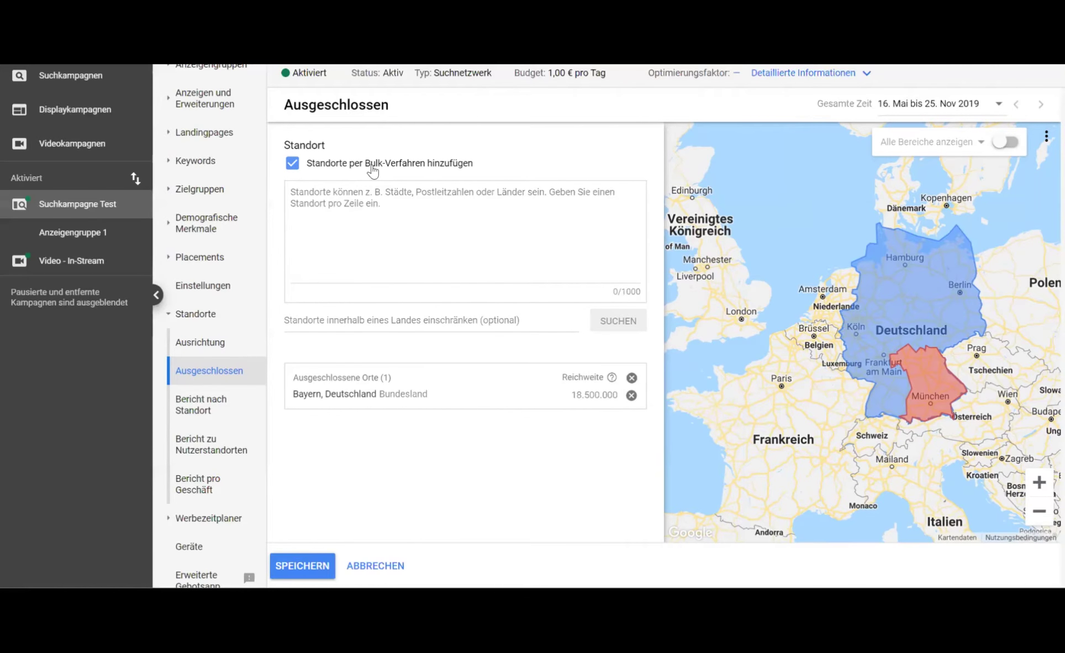
left_click(372, 165)
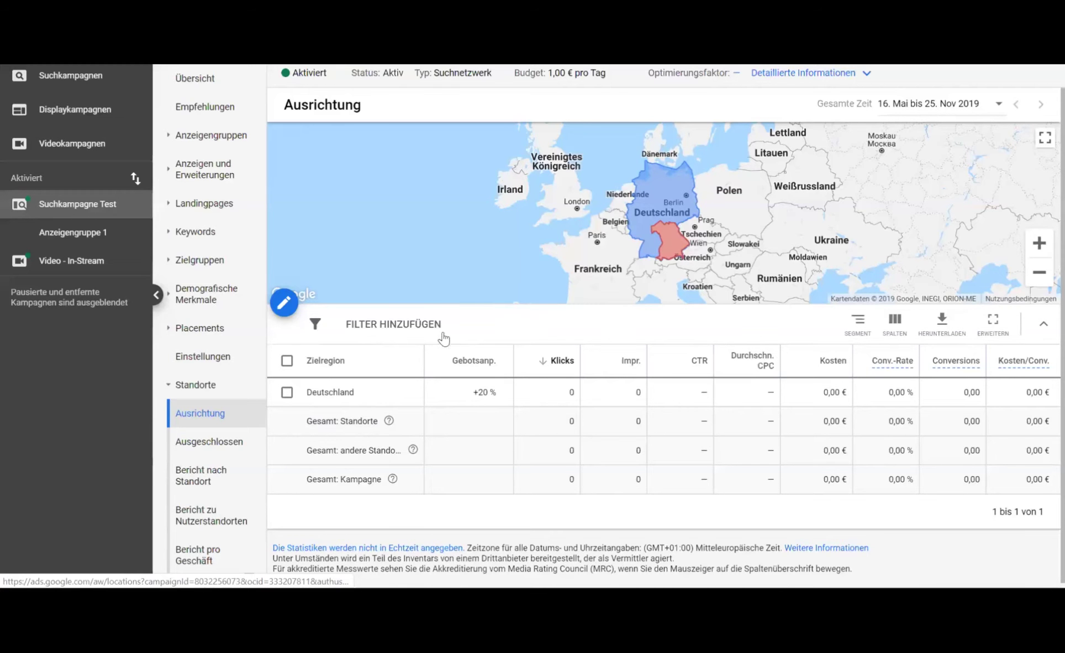
Open the location section of the campaign settings and look at its advanced location search
left_click(228, 357)
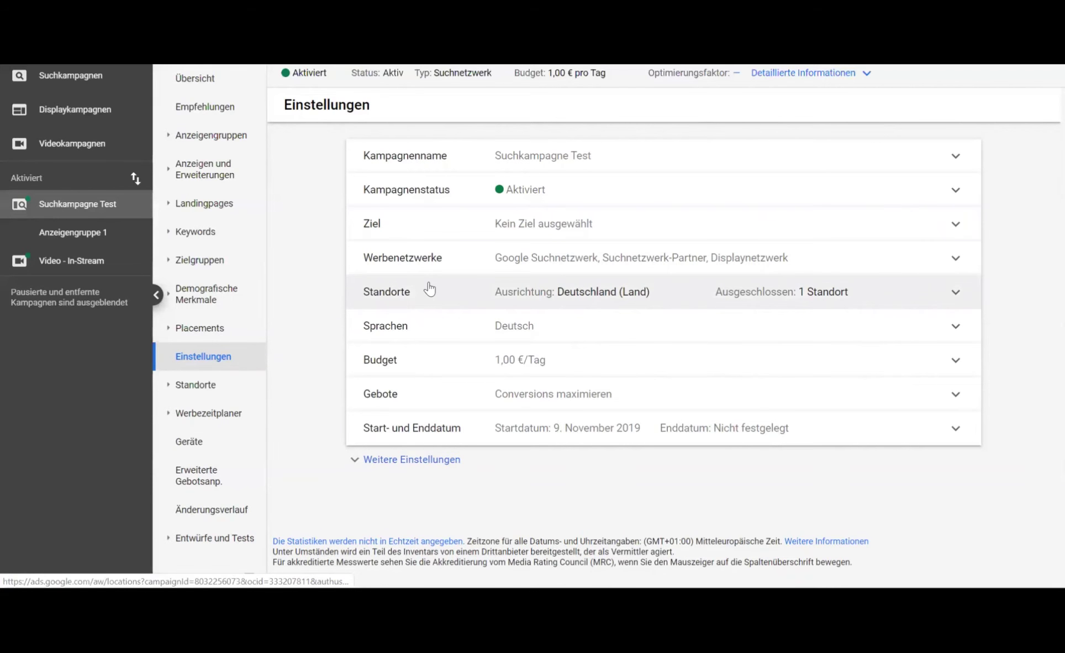
left_click(948, 294)
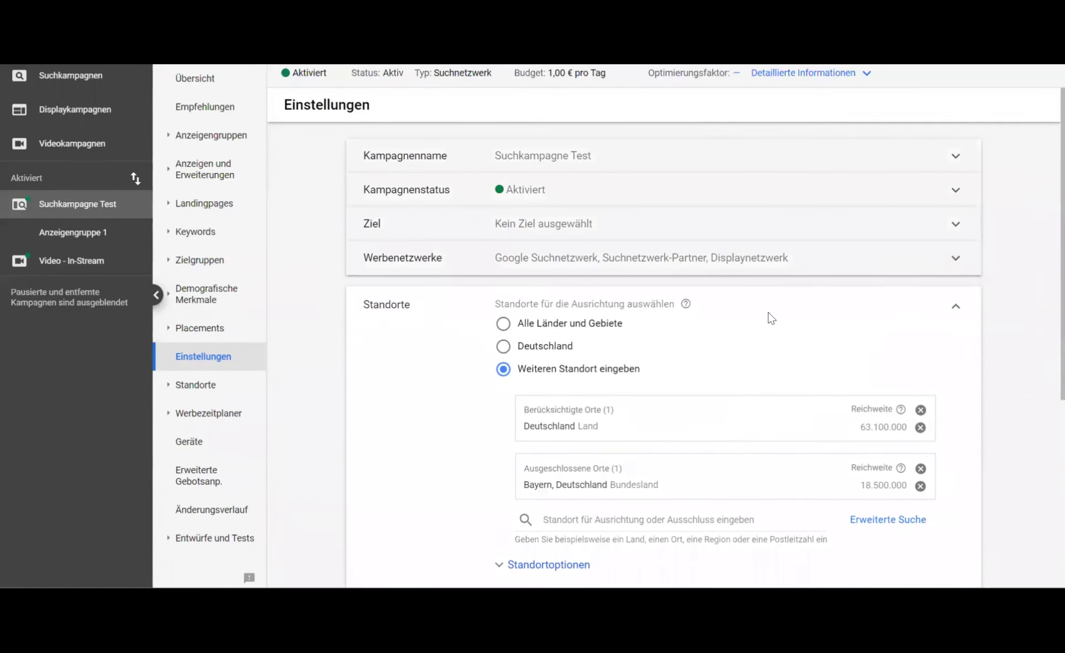
scroll(771, 318, "down", 2)
left_click(644, 418)
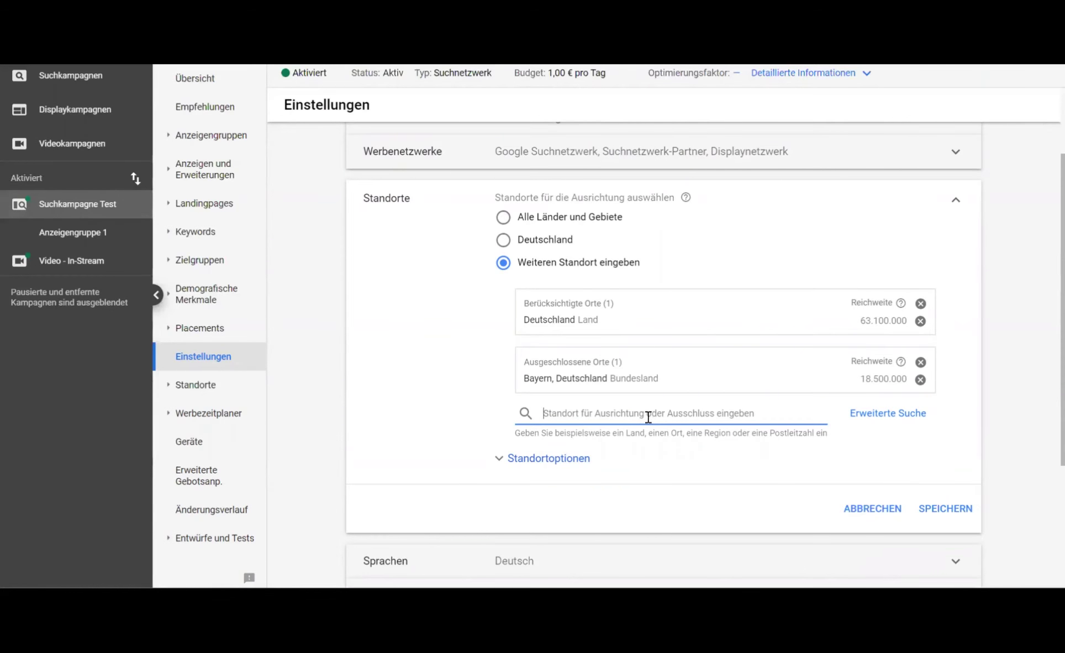
left_click(889, 420)
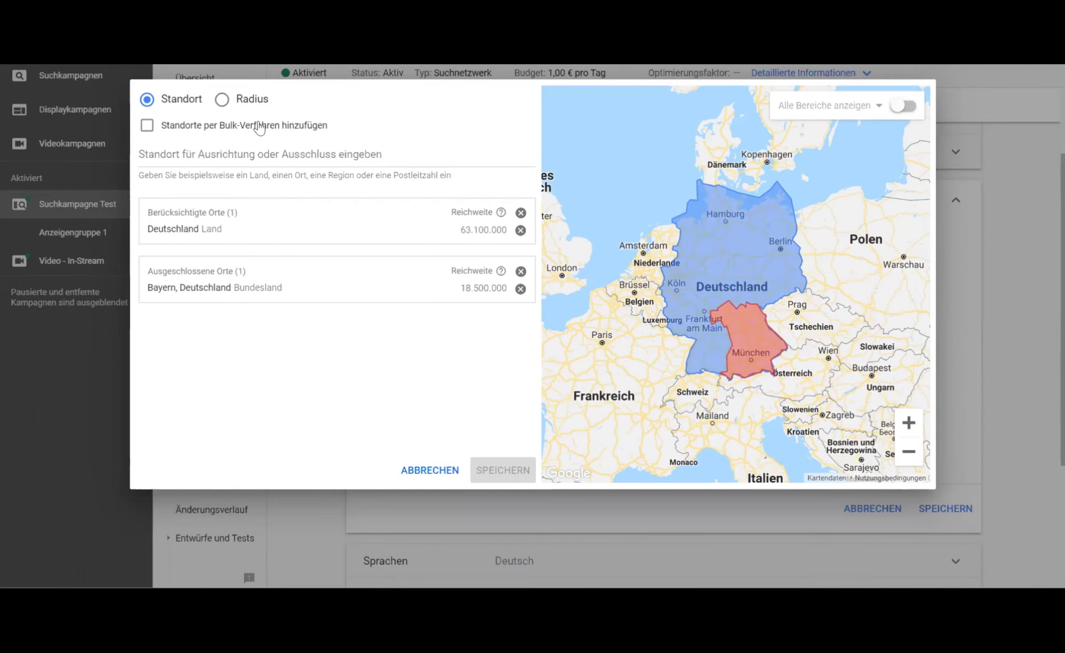
key("Escape")
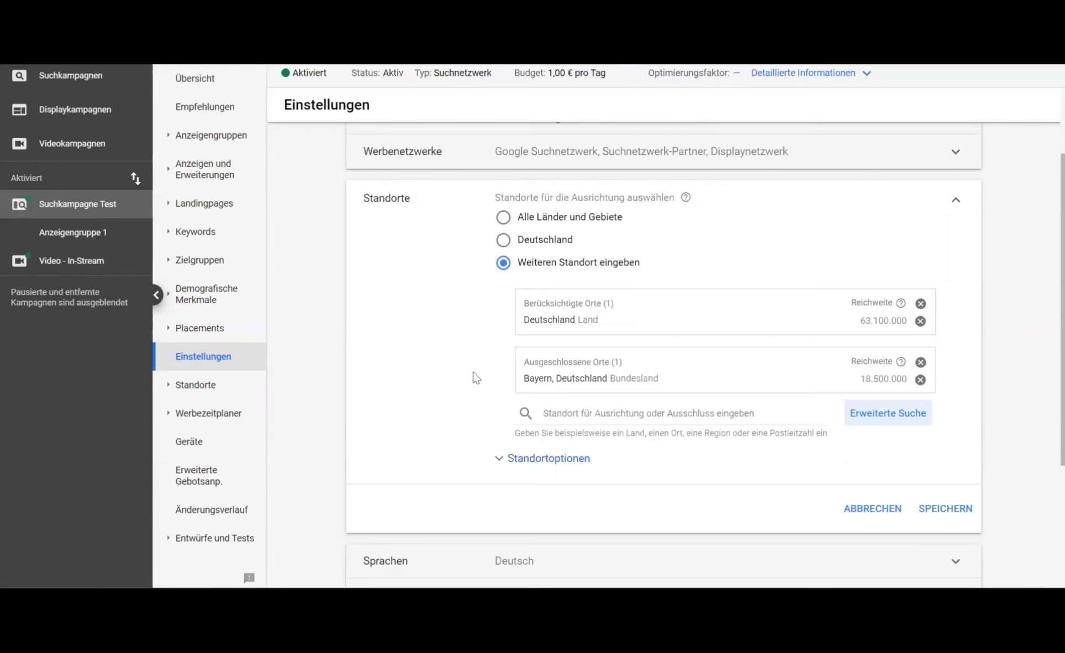
Expand the location options and review the choices for targeting and excluding users
left_click(509, 468)
scroll(463, 388, "down", 4)
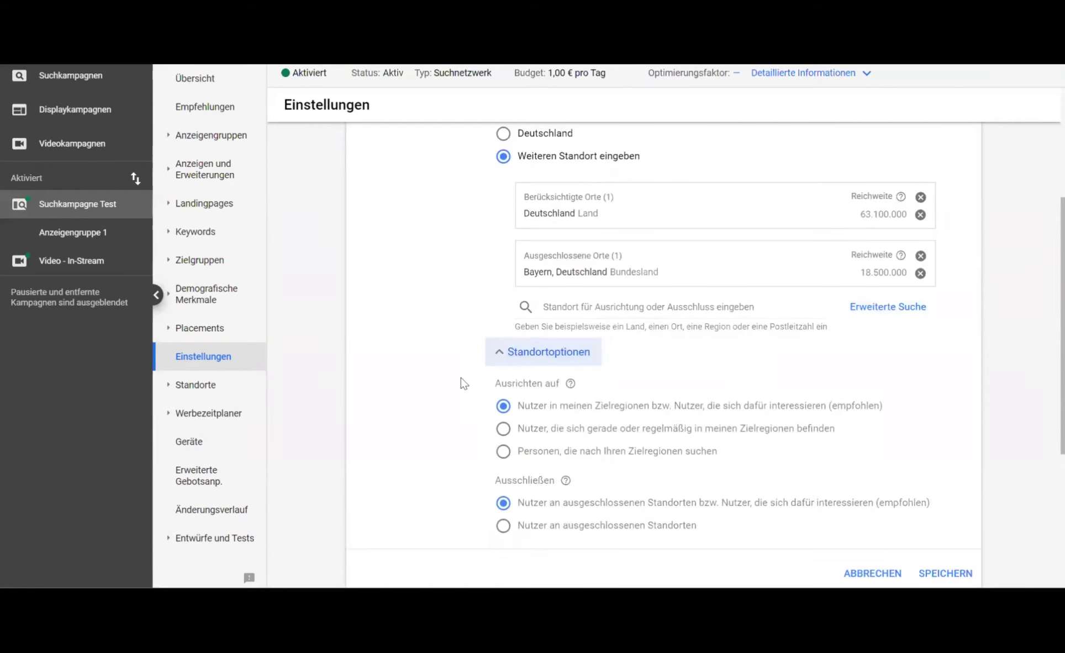
scroll(695, 362, "up", 2)
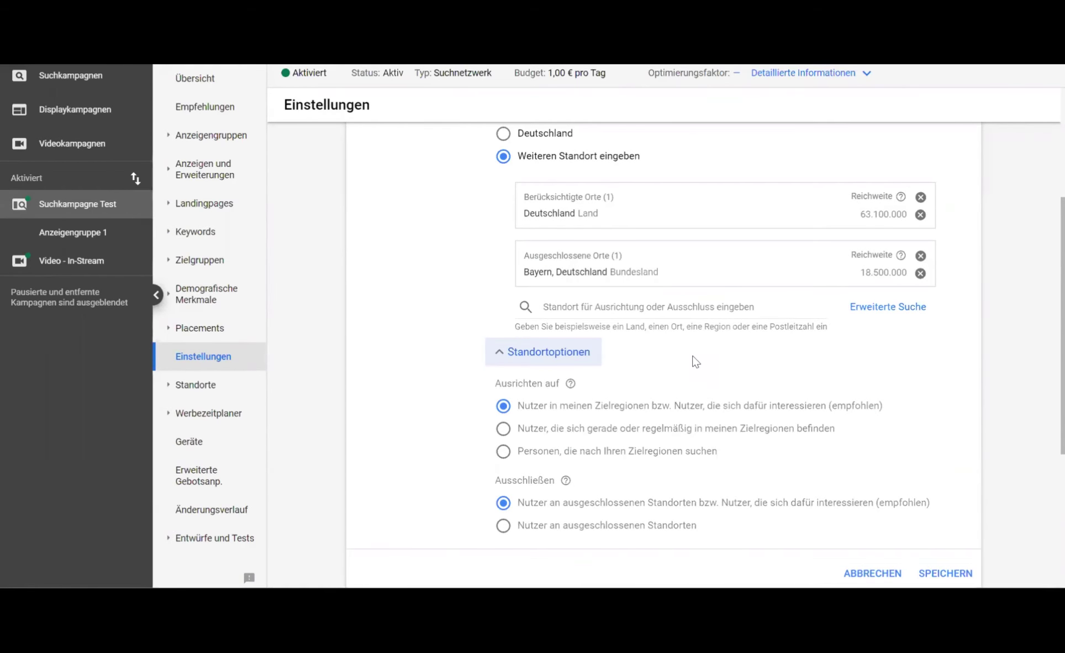